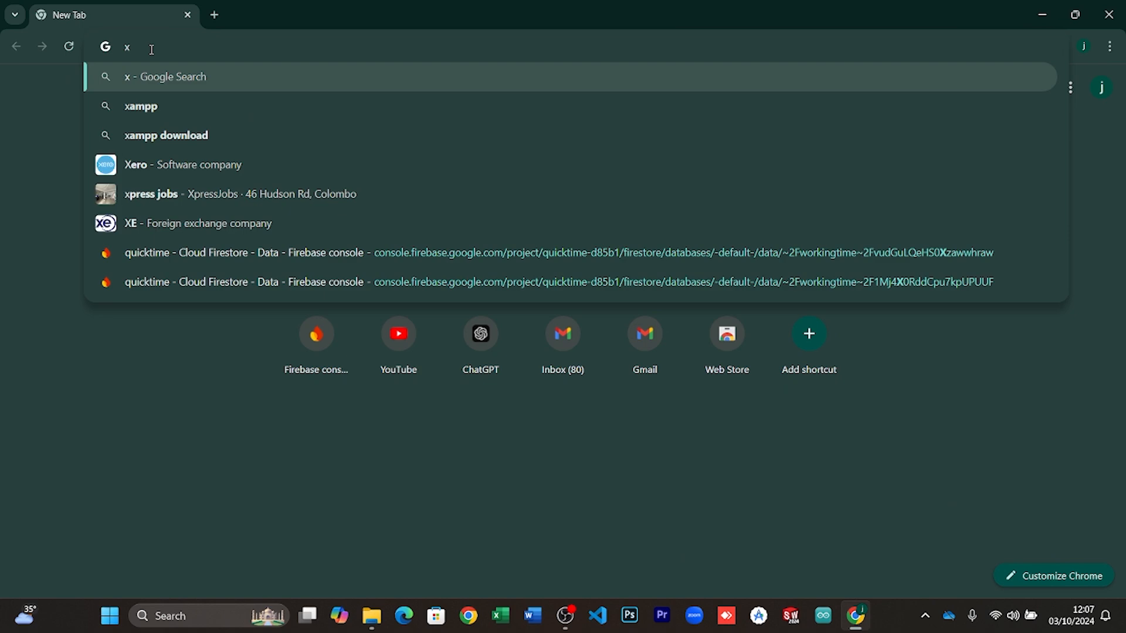
Search the web for xampp and open the Apache Friends Download page from the results.
type("ampp")
key("Return")
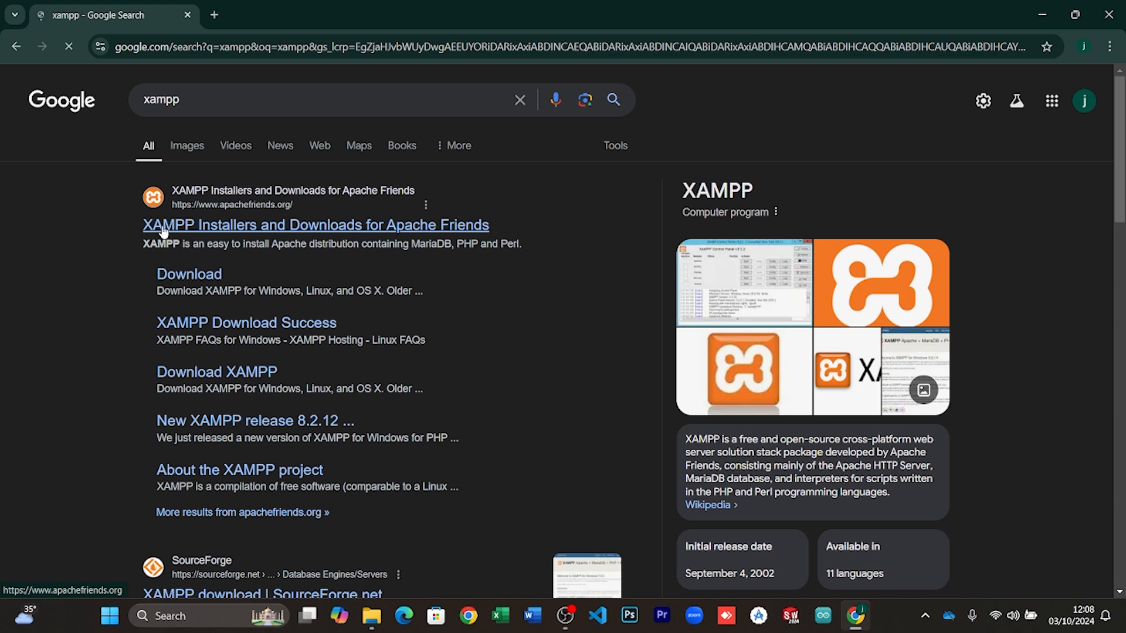
left_click(202, 276)
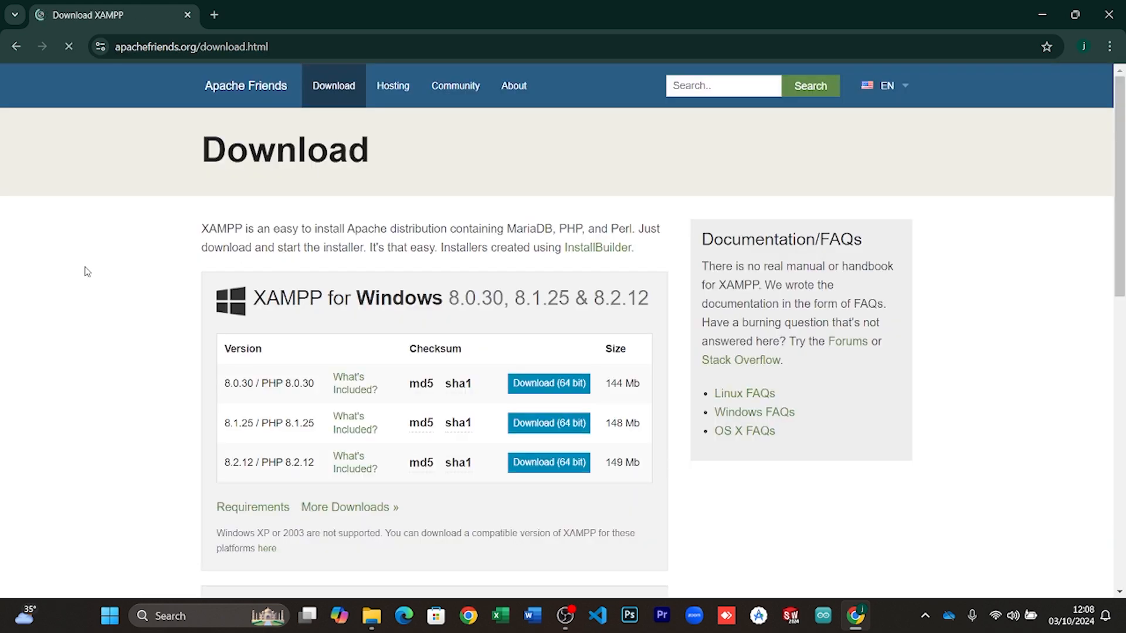
Start downloading the 64-bit Windows installer of XAMPP 8.2.12 / PHP 8.2.12, and pause the transfer from the recent download history.
scroll(388, 297, "down", 4)
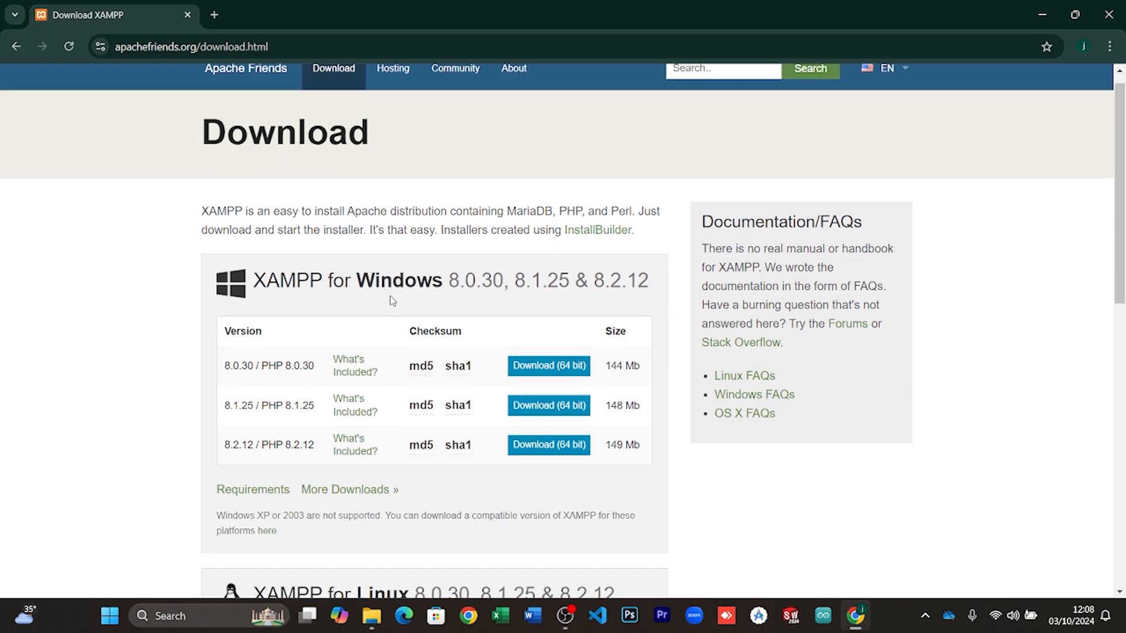
scroll(388, 402, "down", 6)
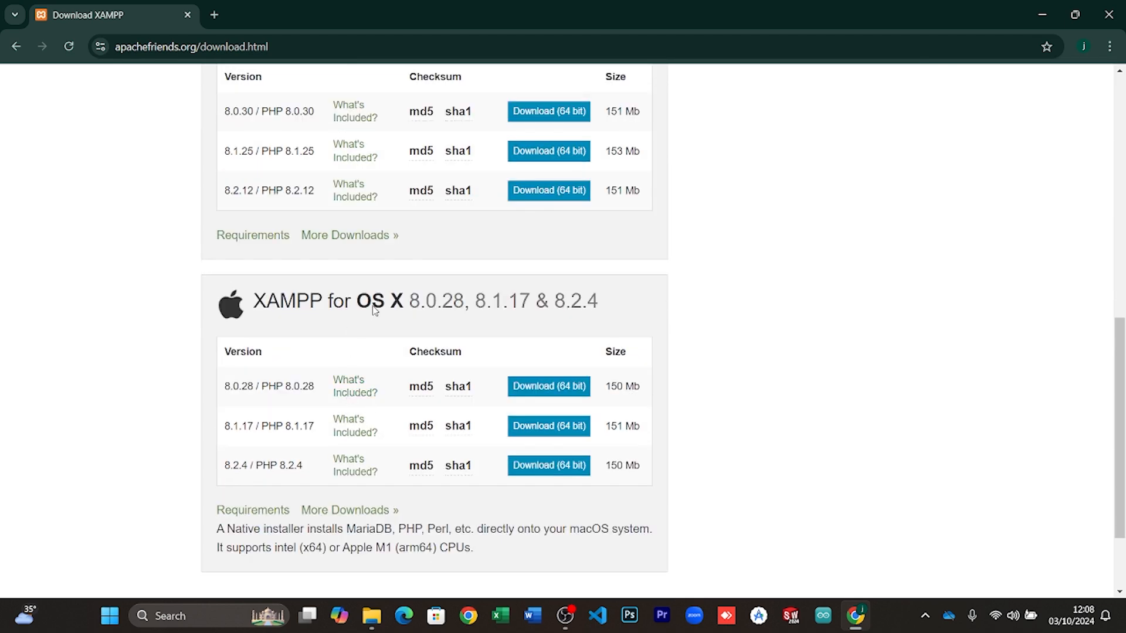
scroll(463, 294, "up", 8)
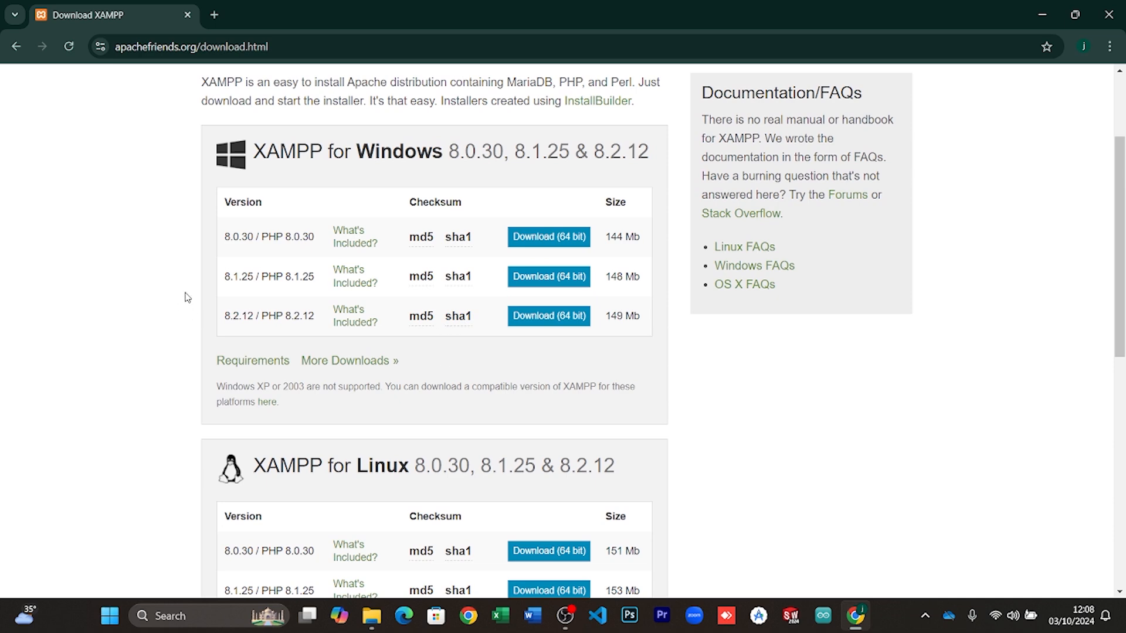
scroll(289, 215, "up", 3)
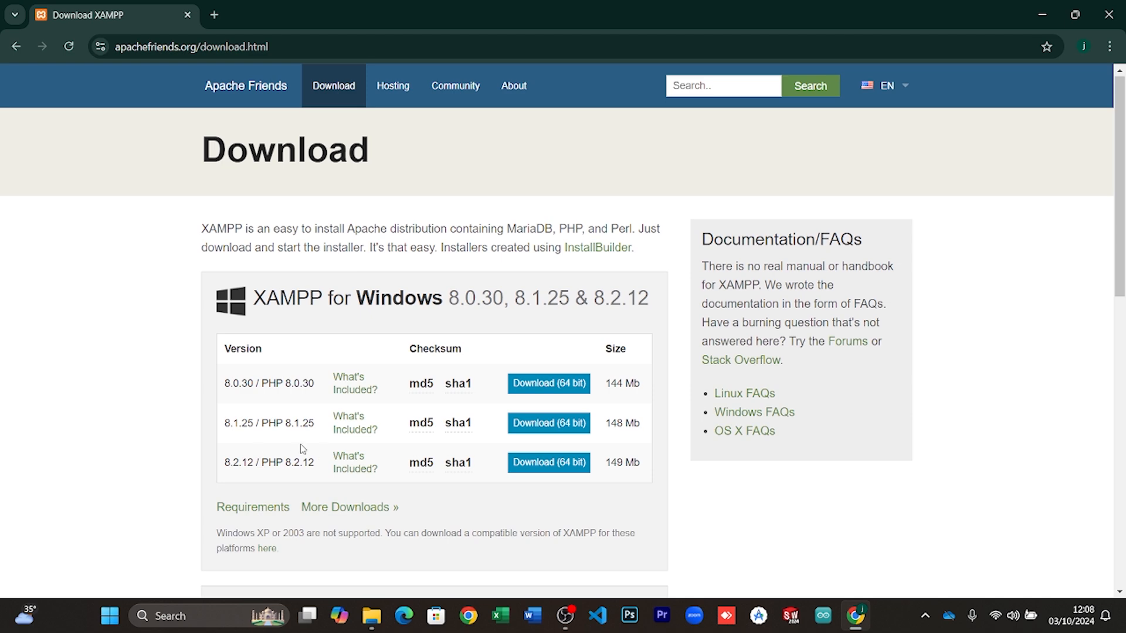
double_click(535, 465)
left_click(127, 26)
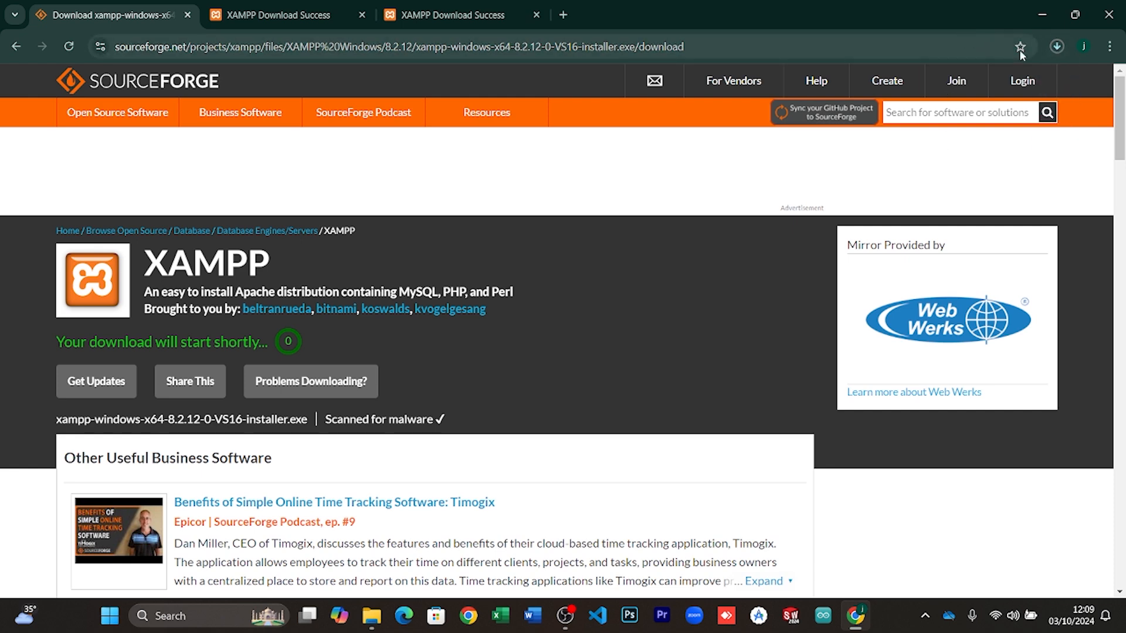
left_click(1056, 46)
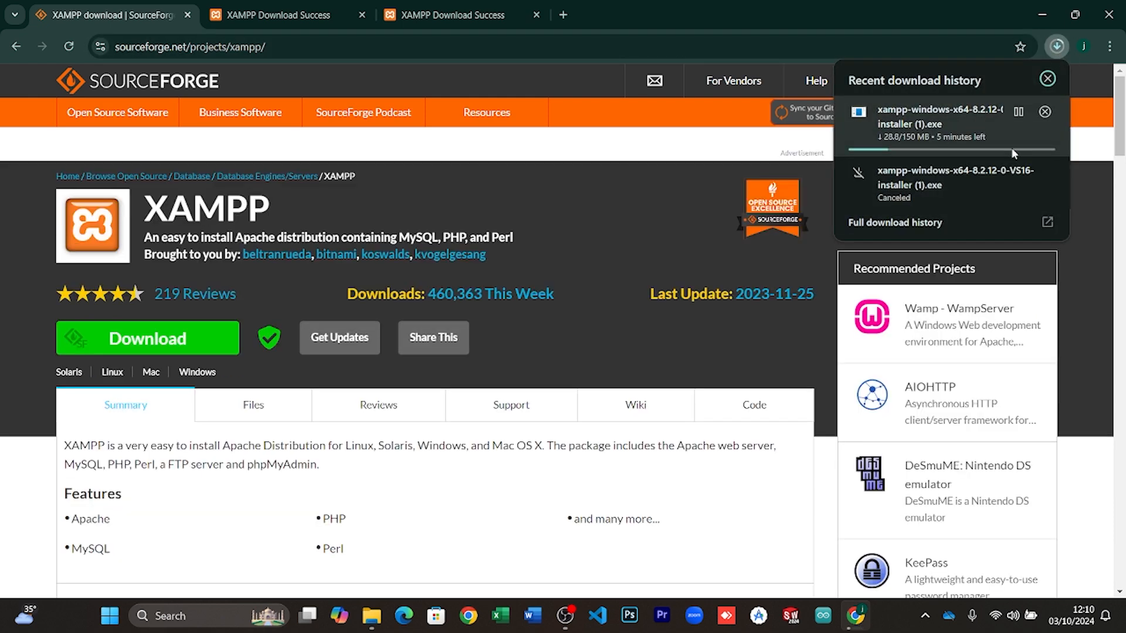
left_click(1018, 112)
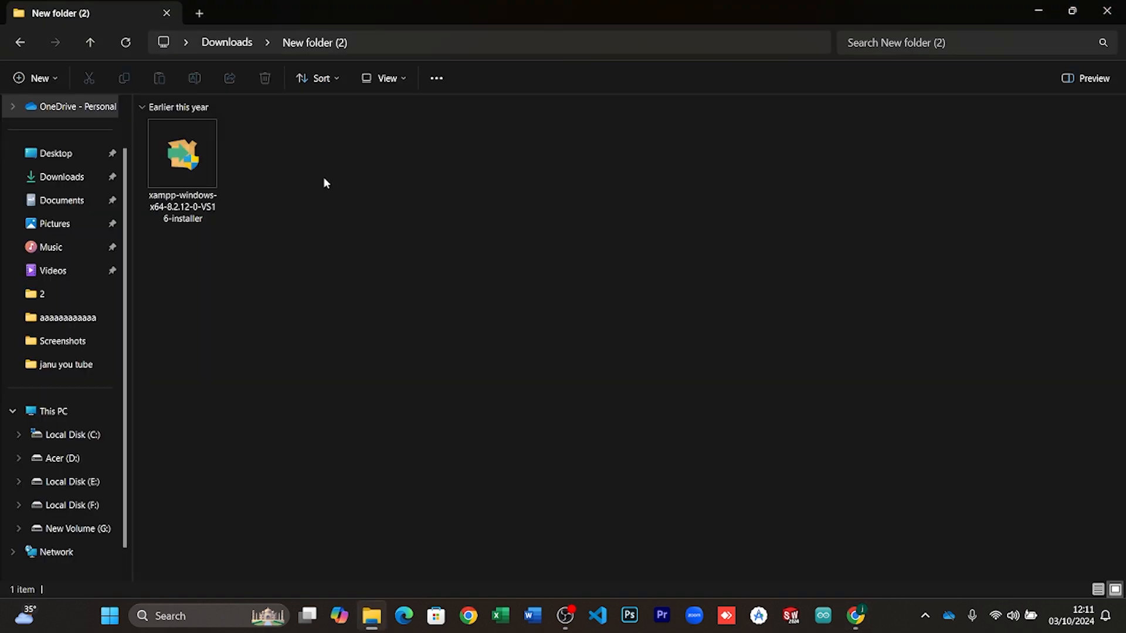
Run the xampp-windows-x64-8.2.12-0-VS16-installer file and proceed through the setup wizard keeping the default components.
left_click(195, 173)
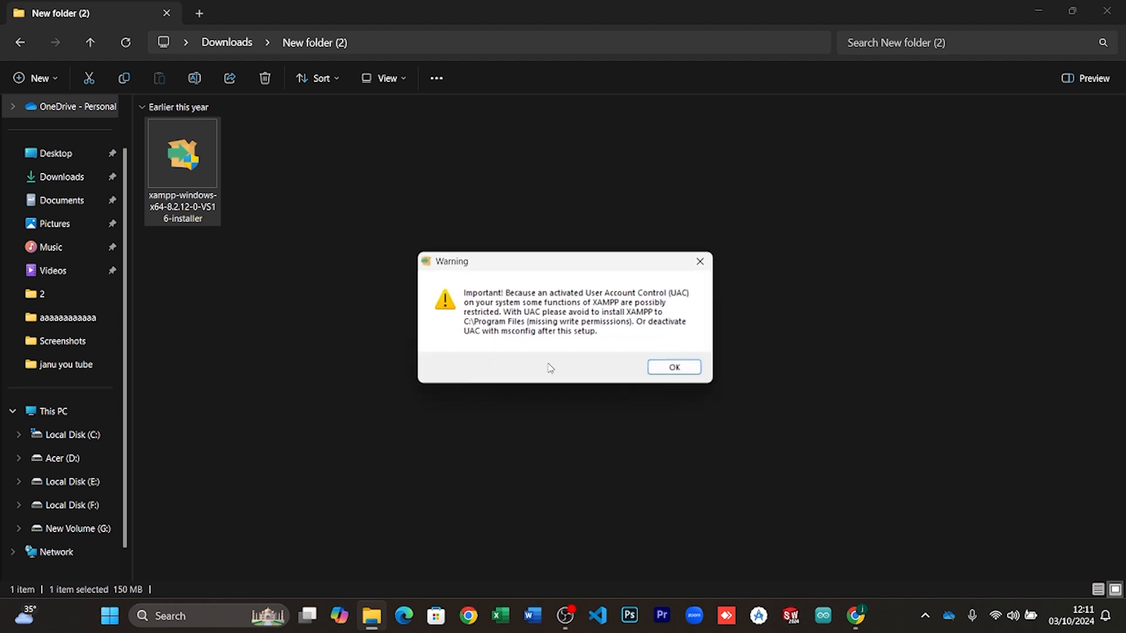
left_click(689, 370)
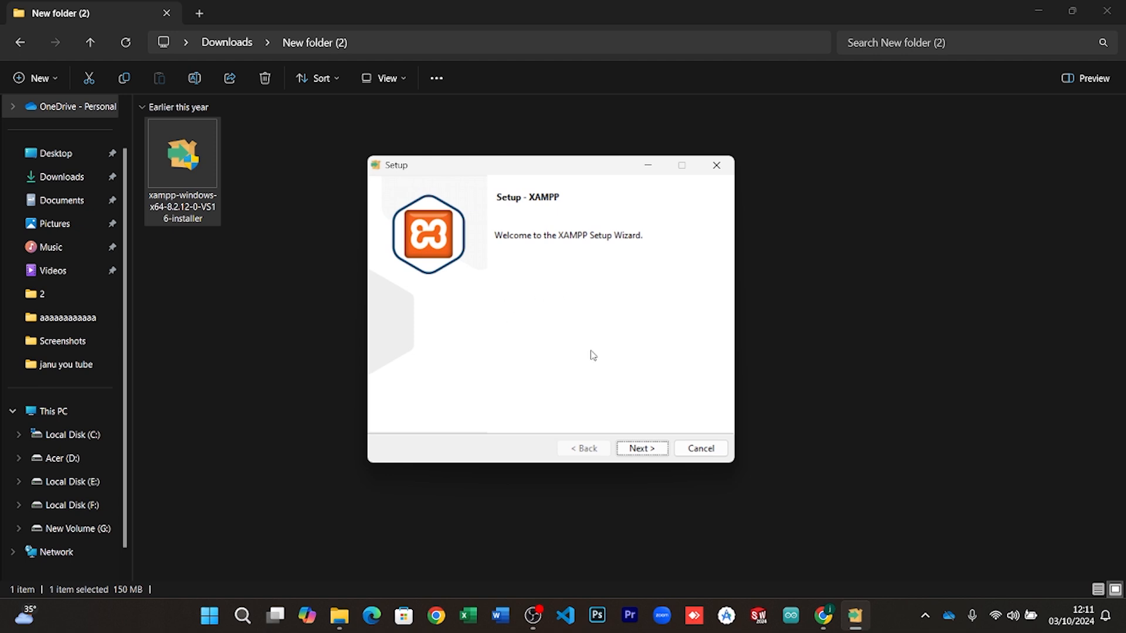
left_click(642, 449)
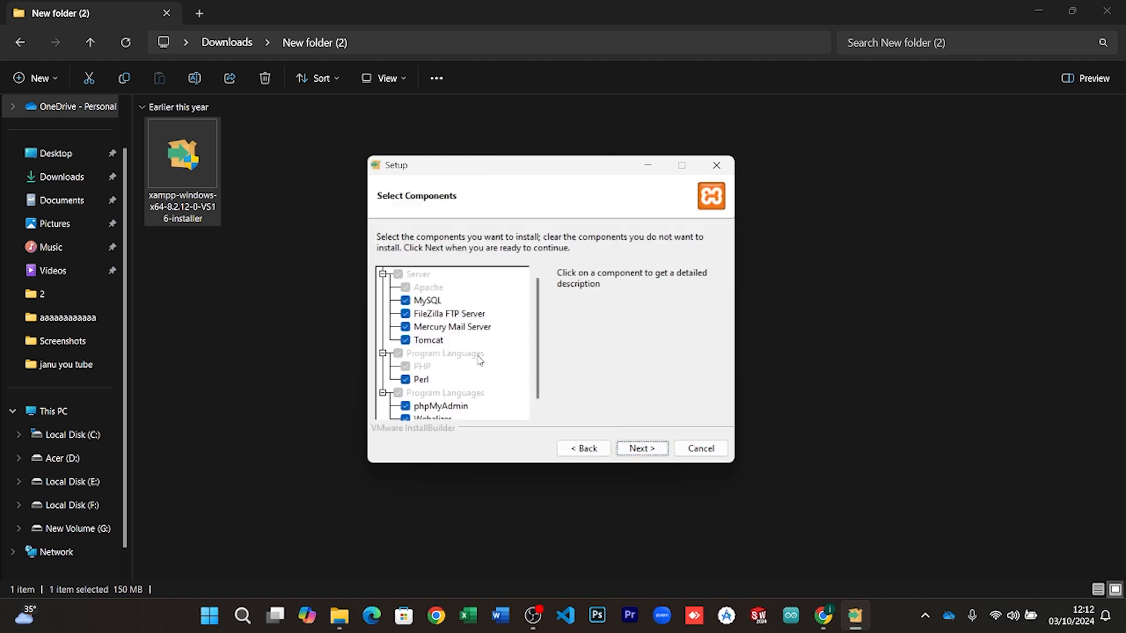
left_click(639, 449)
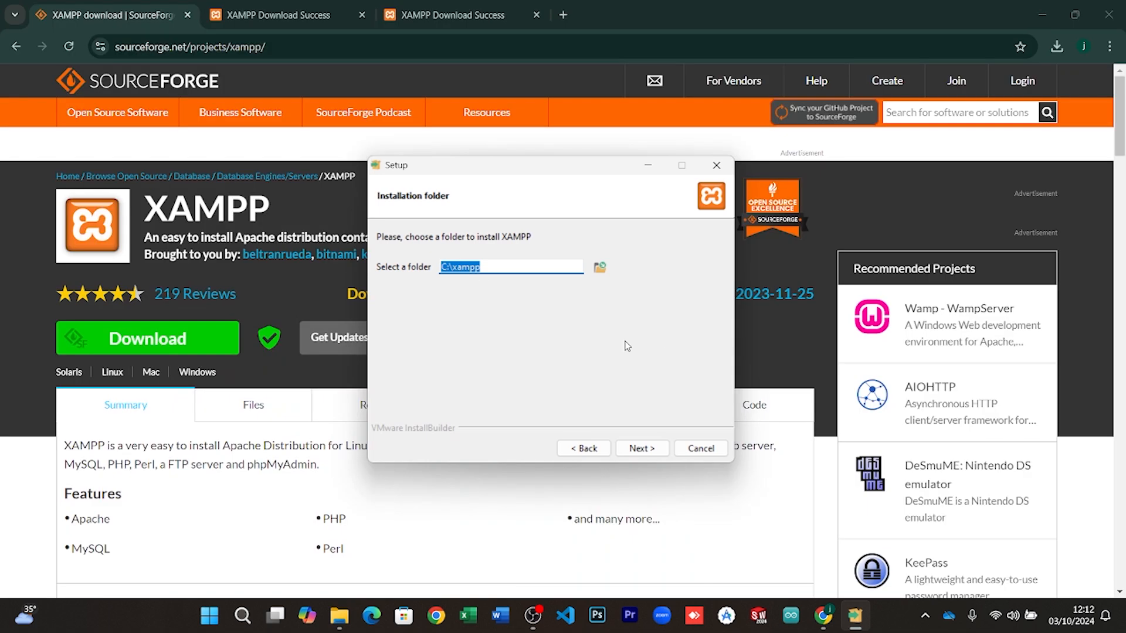
Install XAMPP into the C:\xampp folder with English as the Control Panel language.
left_click(519, 268)
left_click(655, 454)
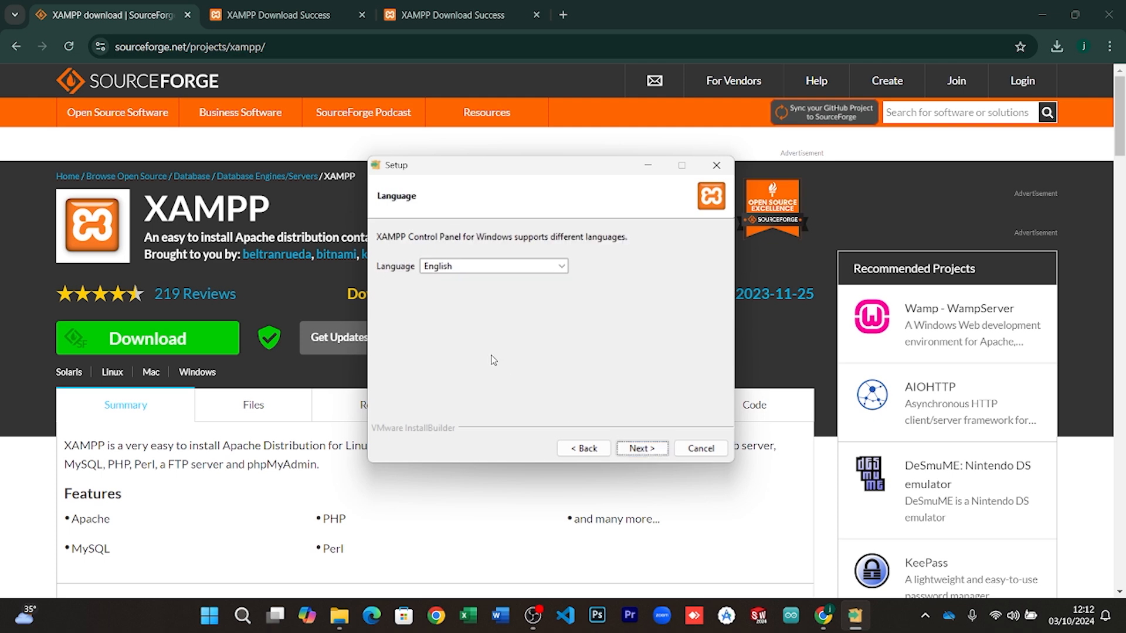
left_click(647, 452)
left_click(647, 450)
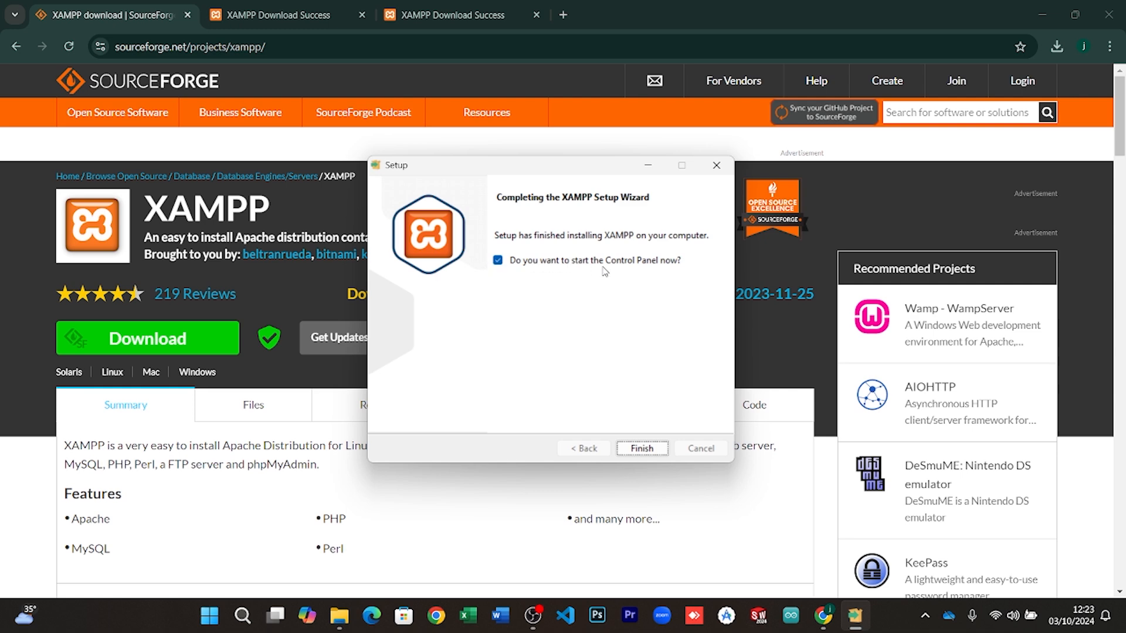
Finish the XAMPP setup with the option to start the Control Panel enabled, and minimize the browser window.
left_click(498, 261)
left_click(498, 261)
left_click(642, 449)
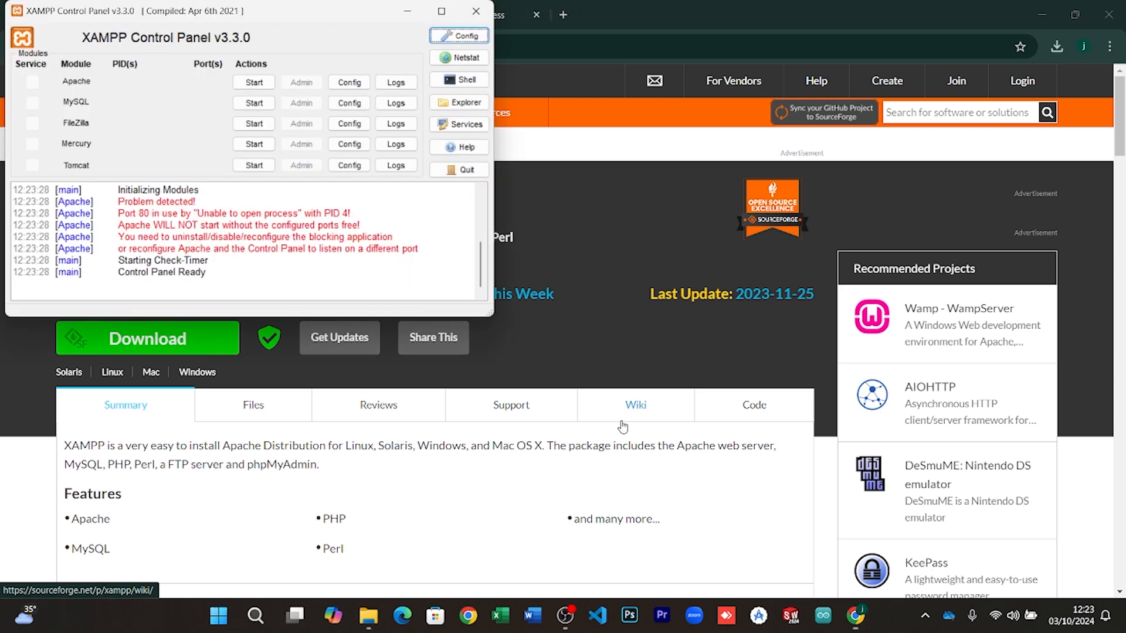
left_click(1042, 17)
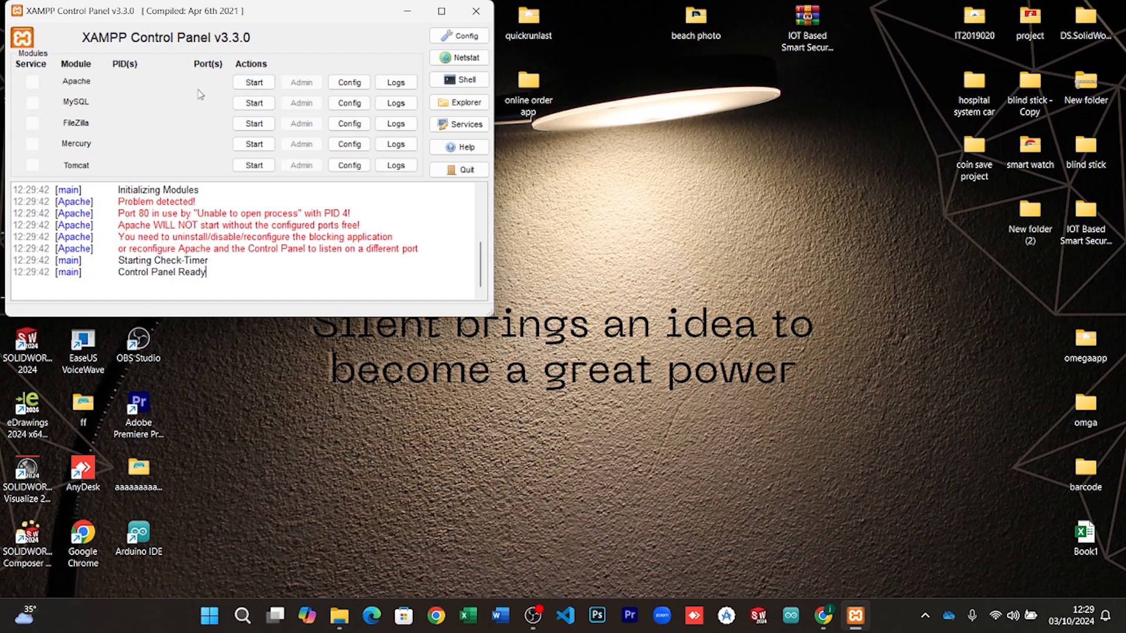
Try to start the Apache module and examine the messages it writes to the Control Panel log.
left_click(250, 88)
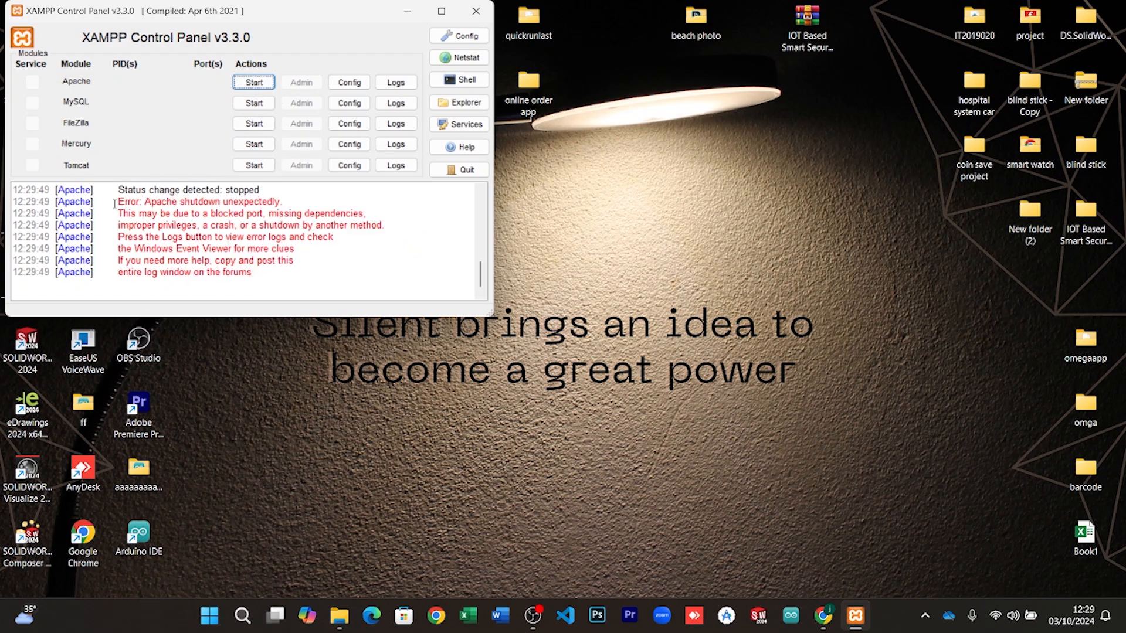
left_click_drag(115, 204, 140, 204)
left_click_drag(209, 214, 266, 215)
left_click(327, 245)
left_click(278, 272)
Open Apache's httpd.conf configuration file and search for 80 to reach the active Listen directive.
left_click(346, 85)
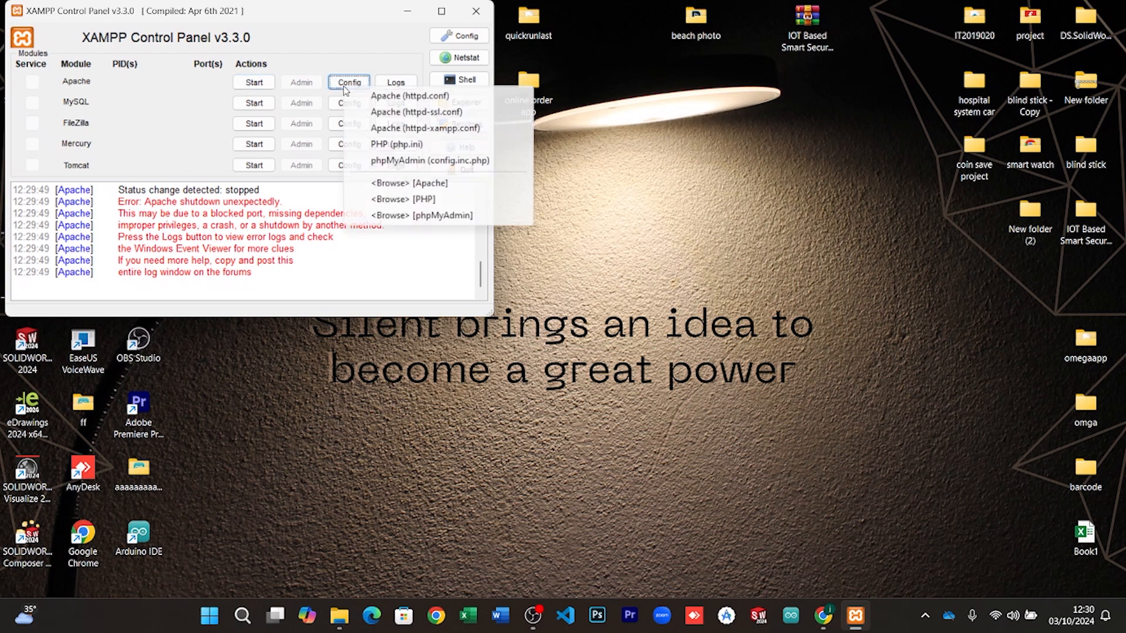
left_click(386, 97)
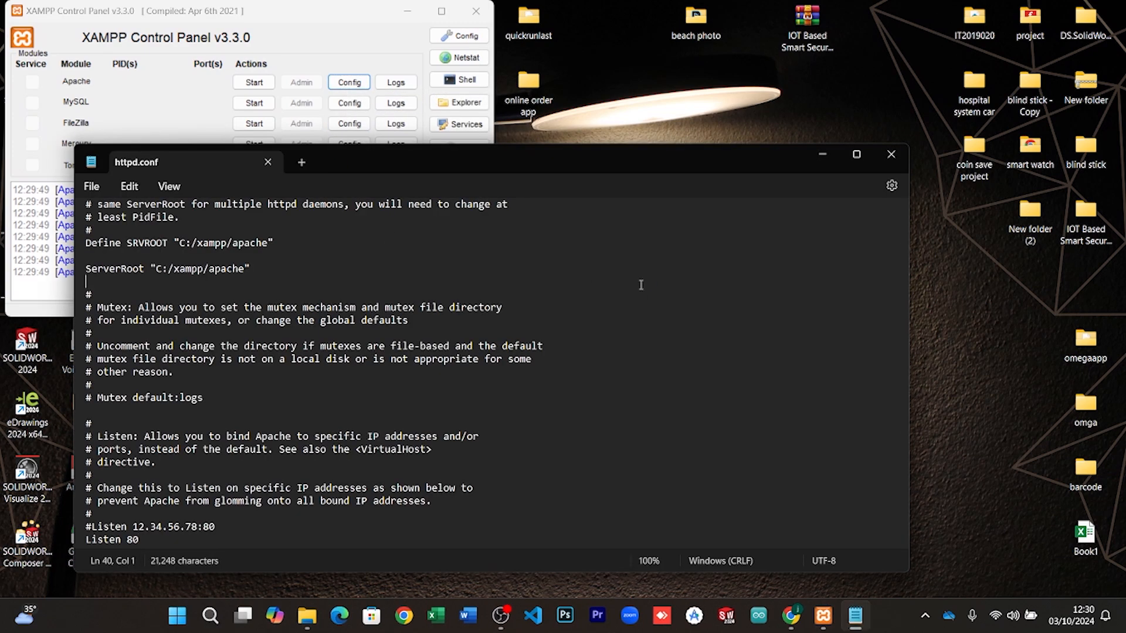
key("ctrl+f")
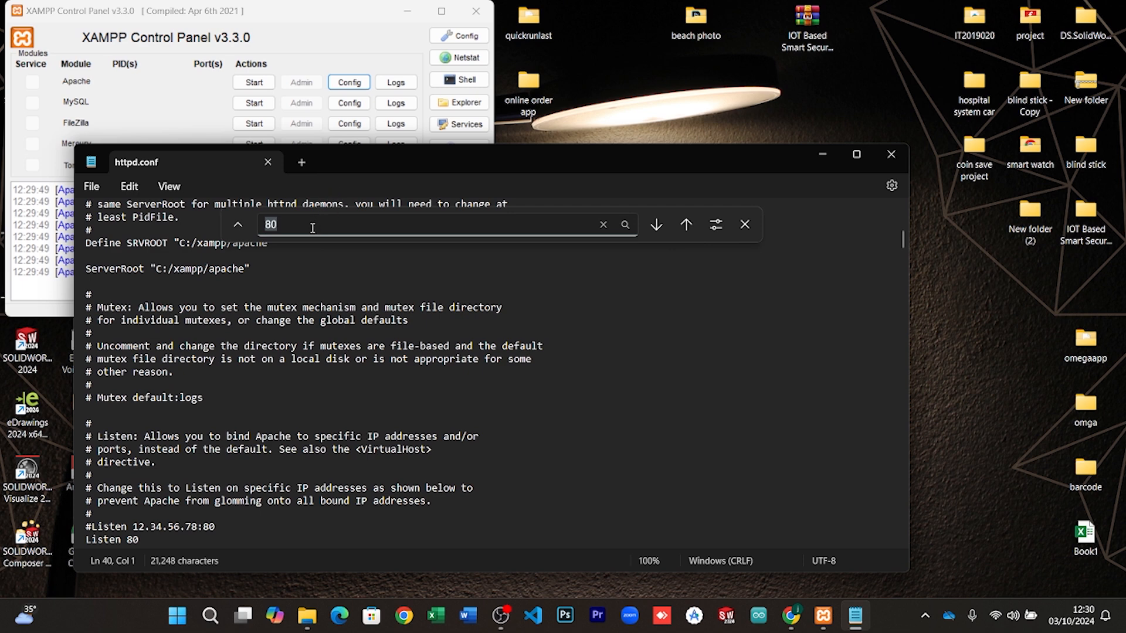
type("80")
left_click(655, 229)
left_click(655, 228)
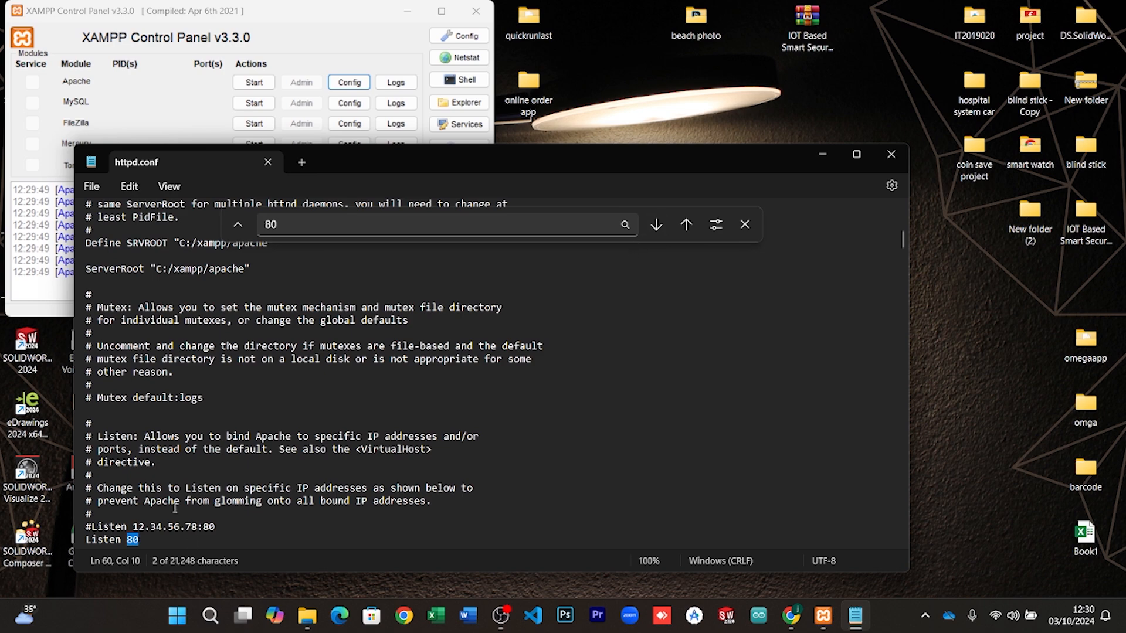
Set the Listen port to 8080 in httpd.conf, then save and close the file.
scroll(174, 508, "down", 1)
left_click(141, 501)
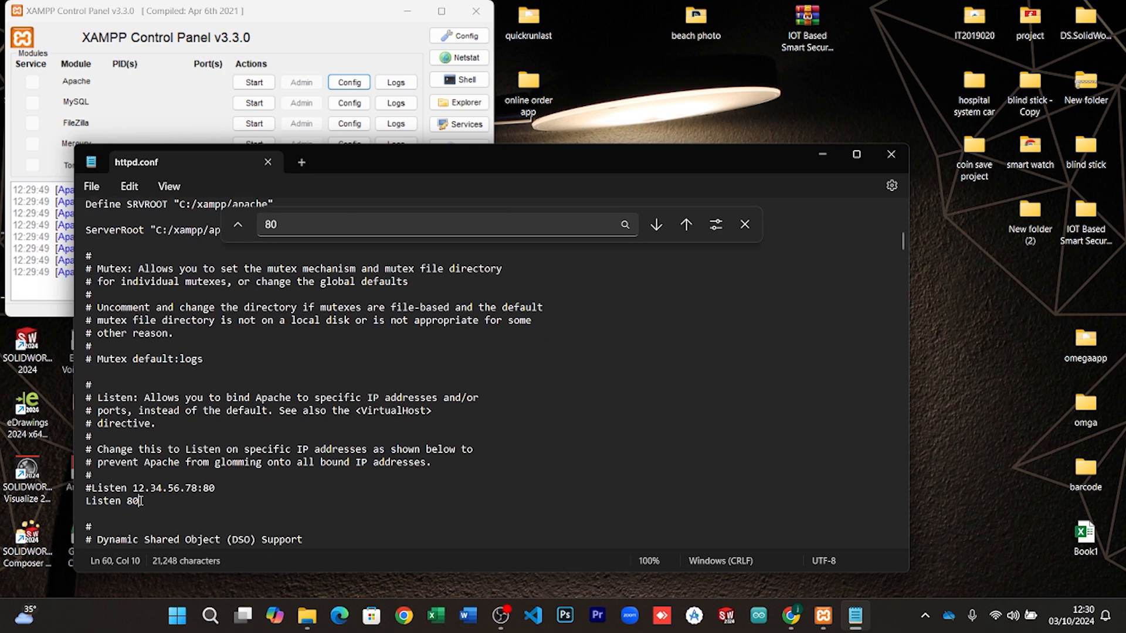
type("80")
left_click(91, 186)
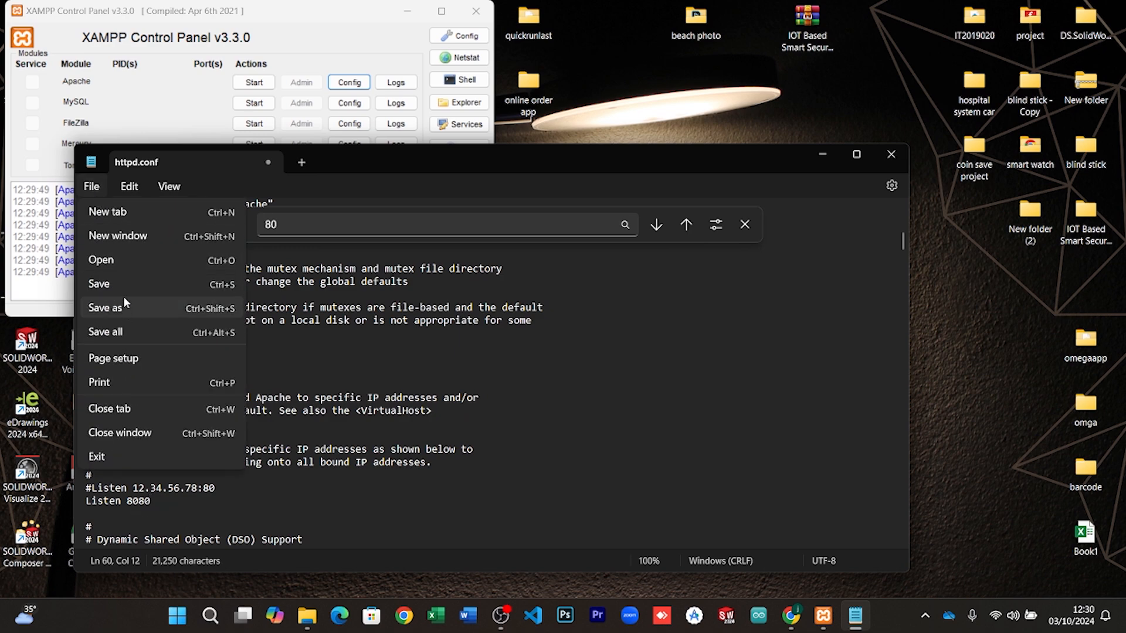
left_click(124, 332)
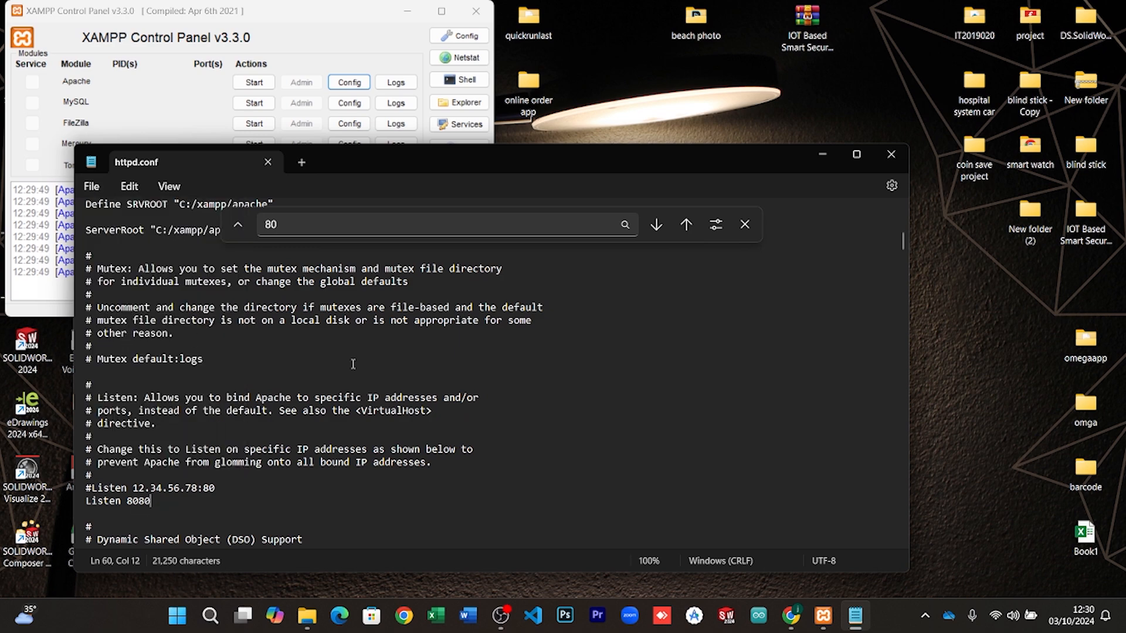
left_click(892, 154)
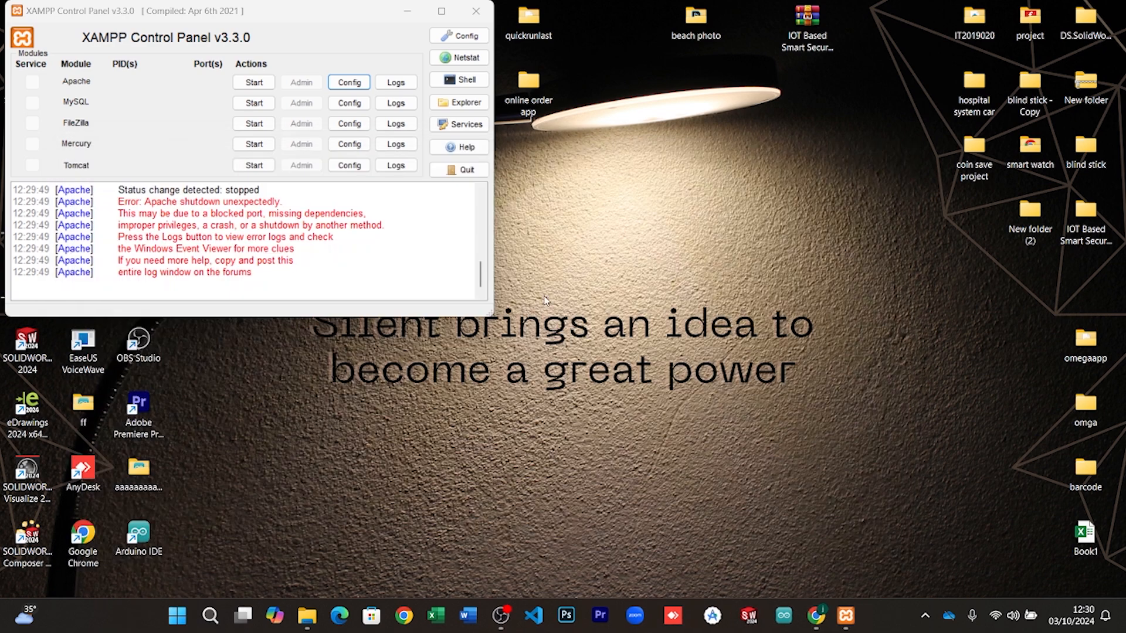
Start the Apache and MySQL modules in the XAMPP Control Panel.
left_click(254, 82)
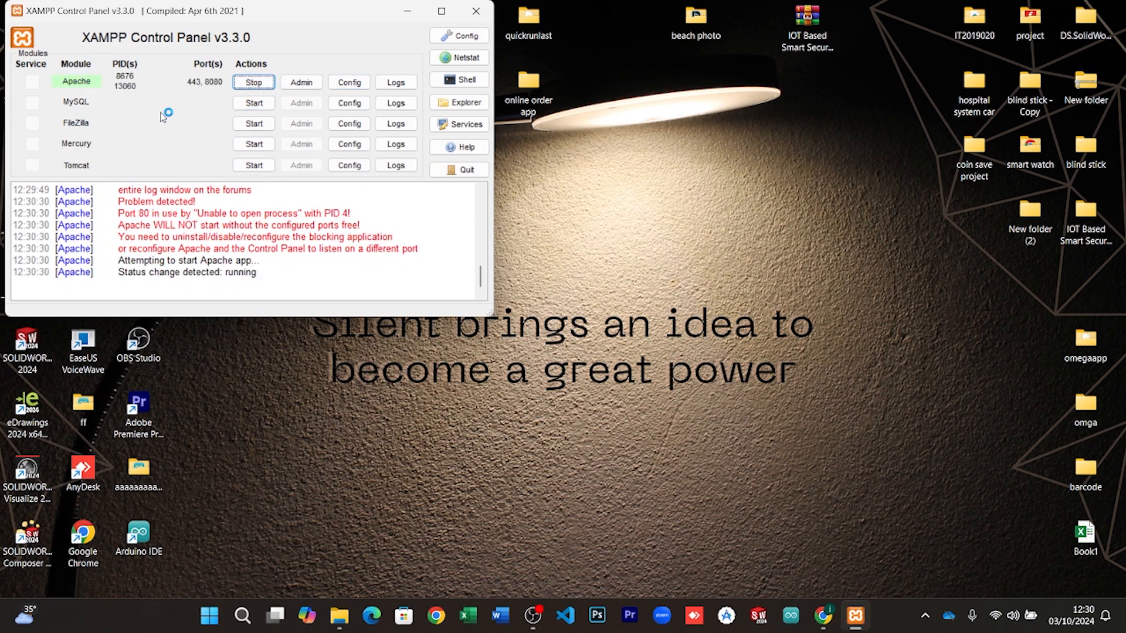
left_click(254, 103)
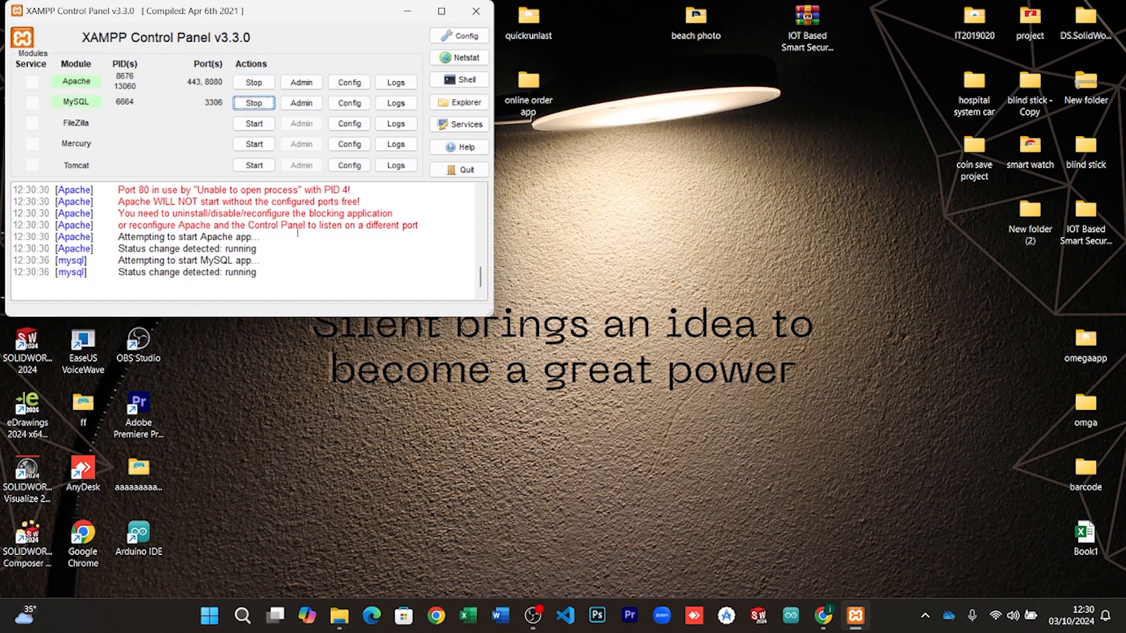
key("Tab")
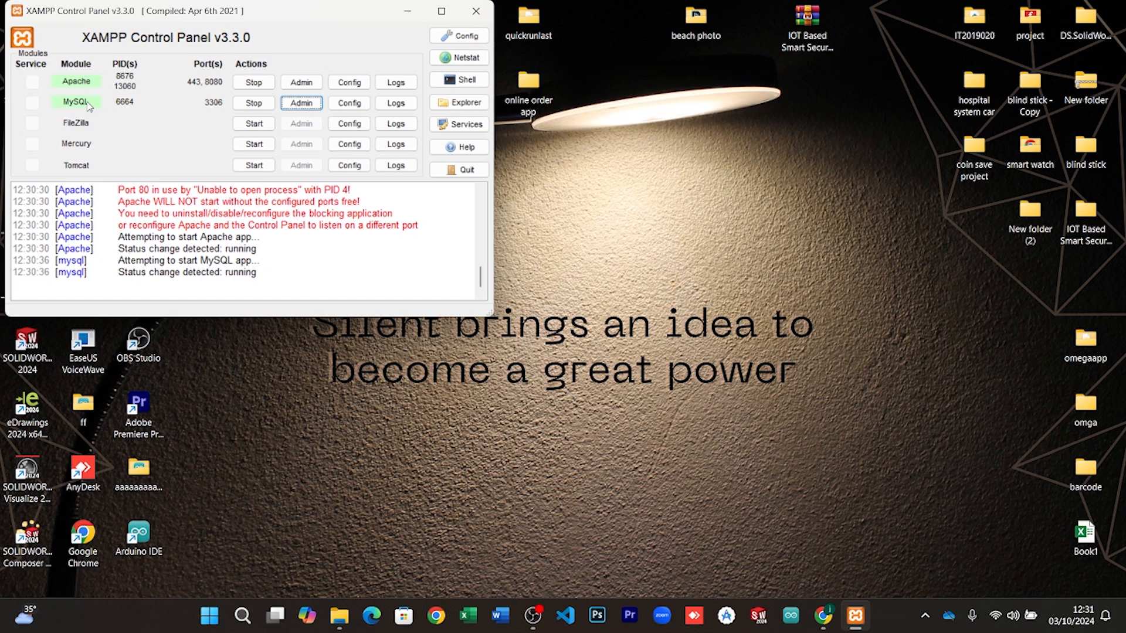
Open MySQL's admin page in the browser and load phpMyAdmin with port 8080 at localhost:8080/phpmyadmin/.
left_click(307, 106)
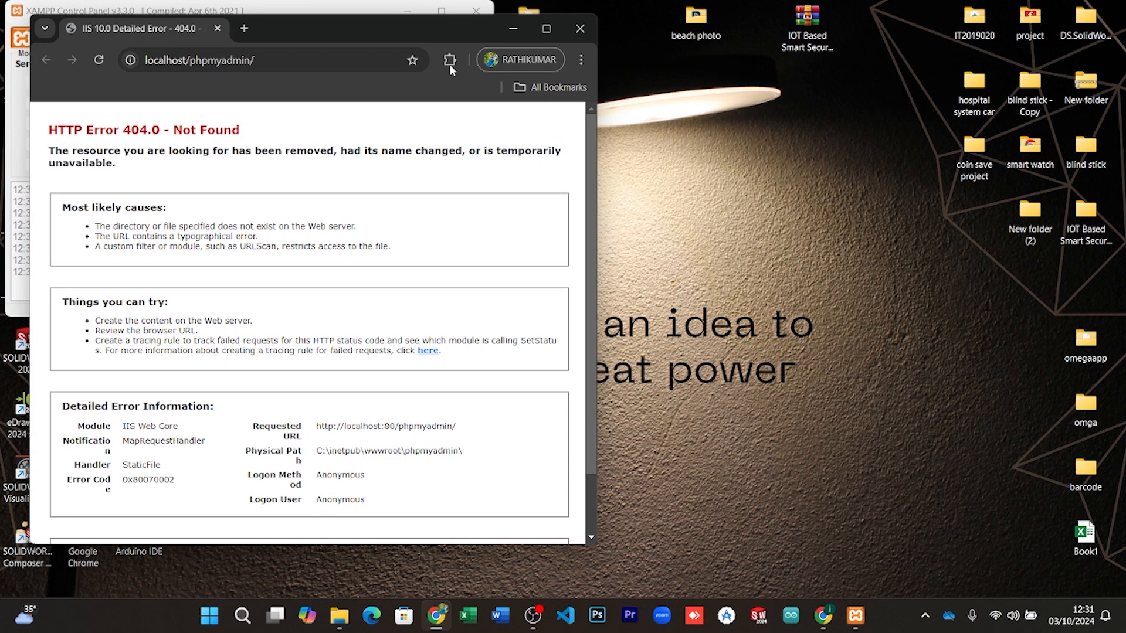
left_click(546, 28)
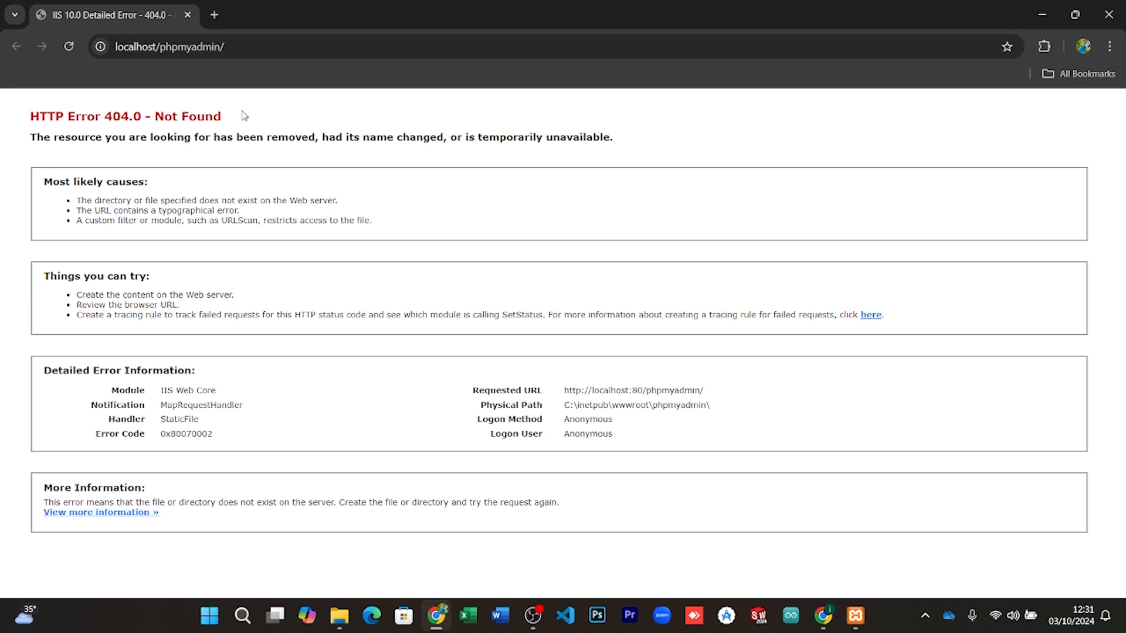
left_click(156, 47)
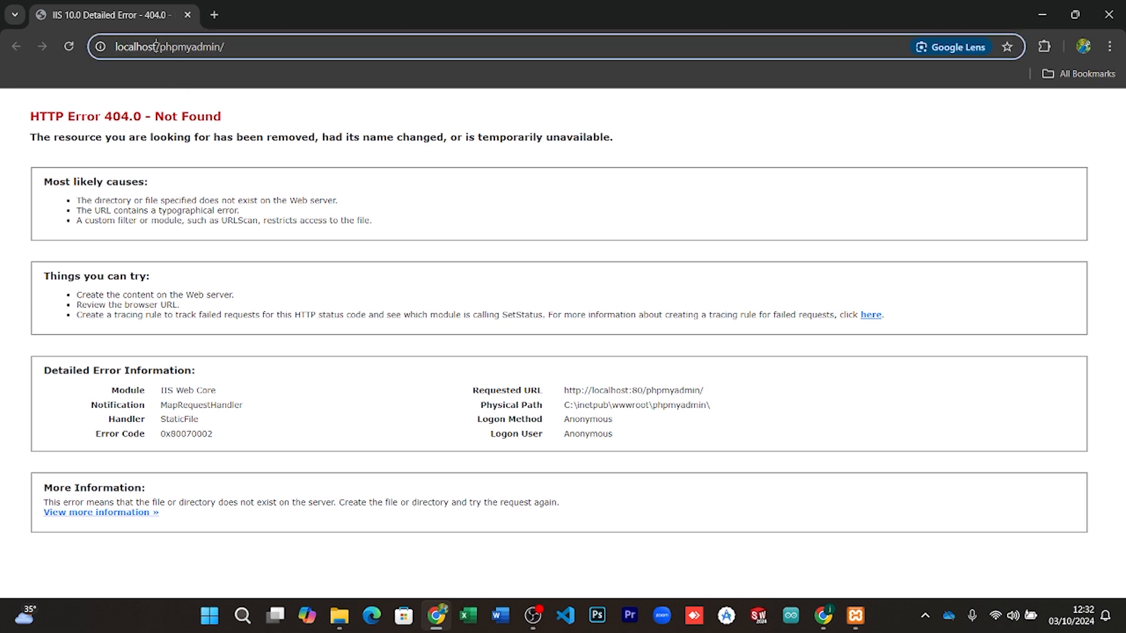
left_click(156, 47)
type(":")
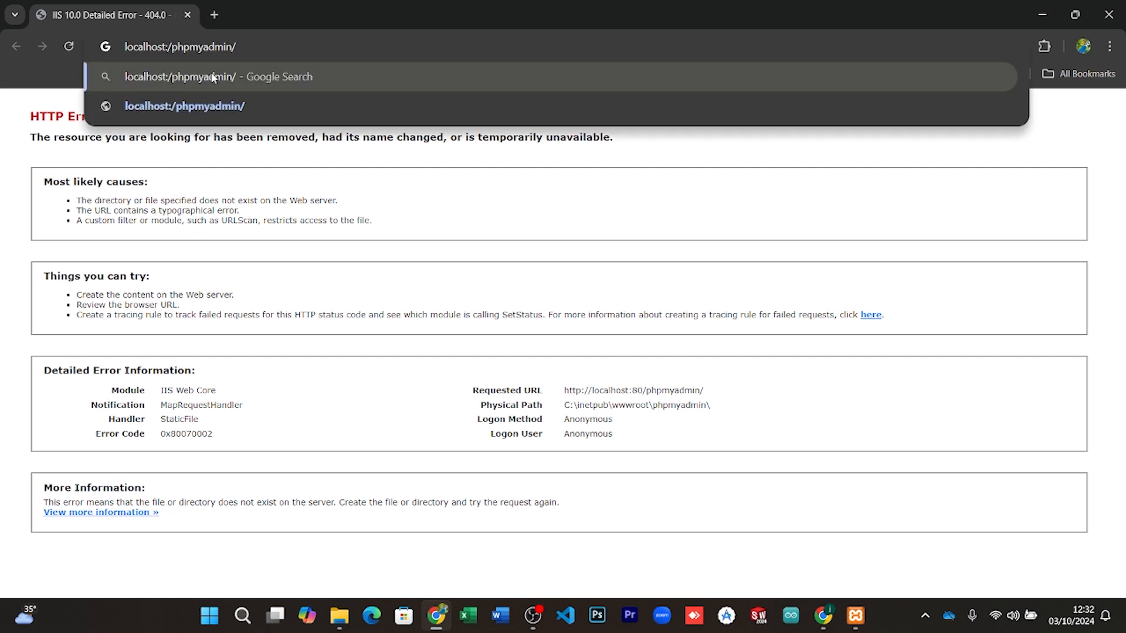
type("8080")
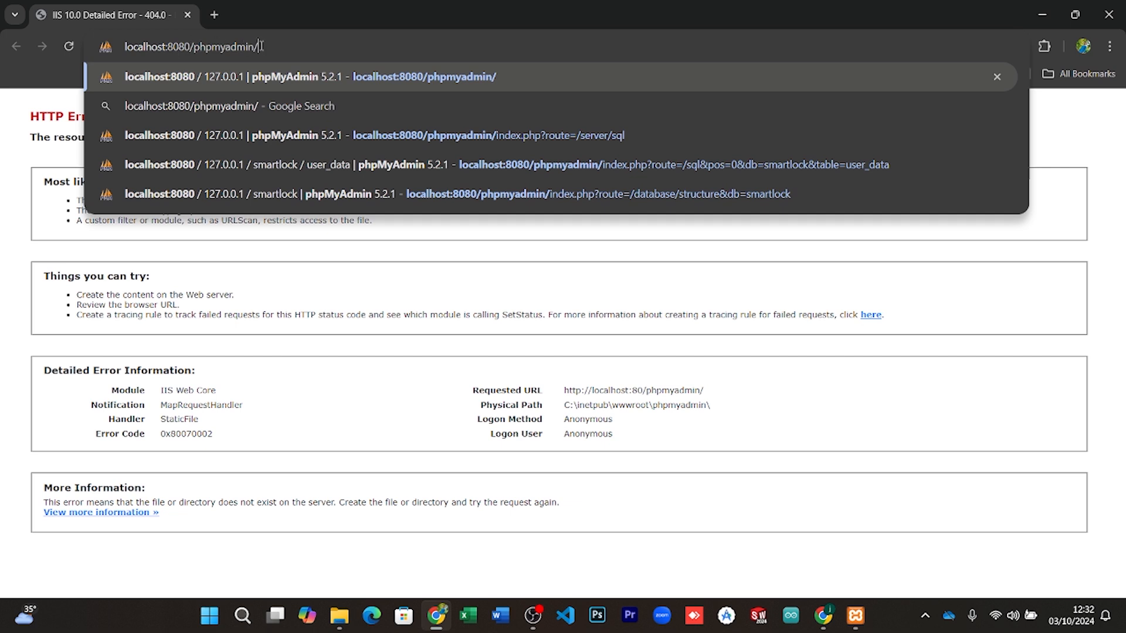
key("Return")
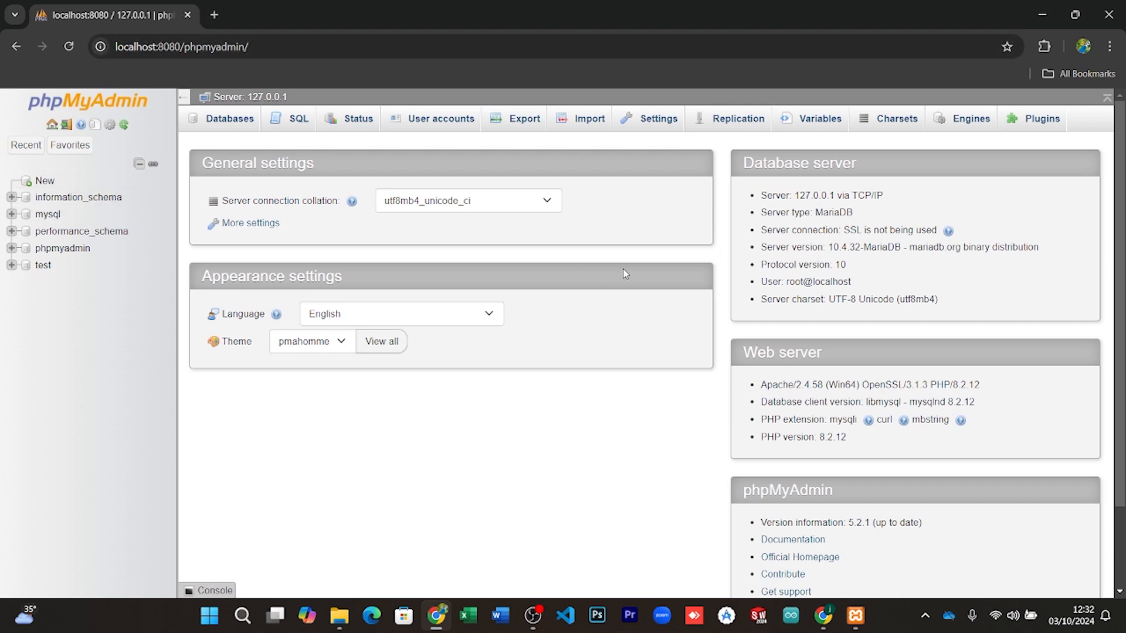
Open the page for creating a new database in phpMyAdmin.
left_click(44, 181)
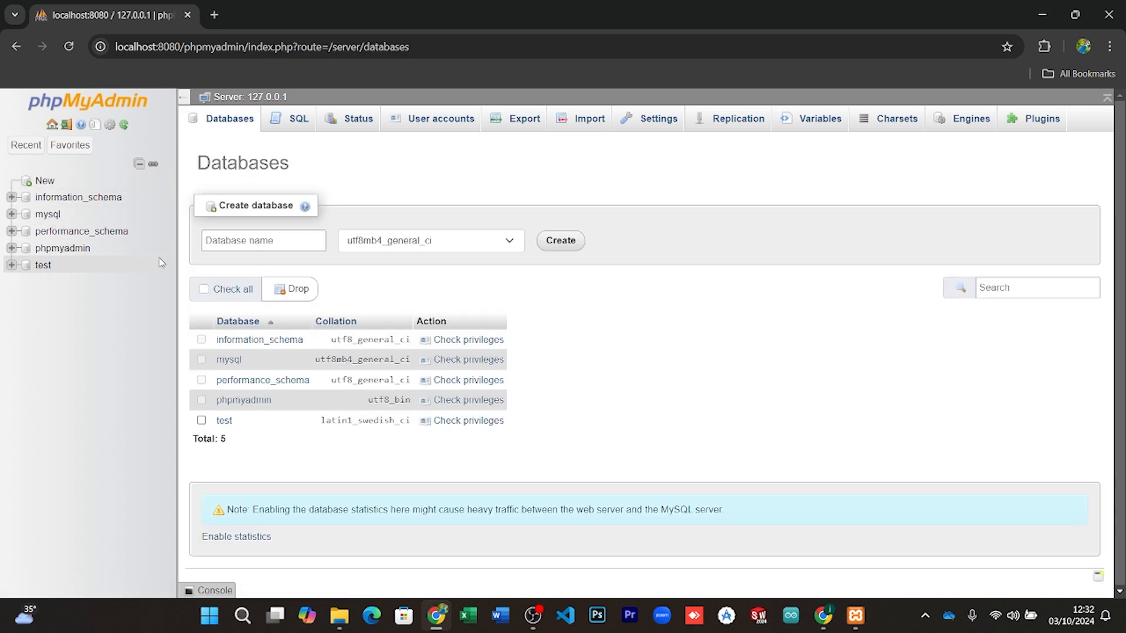